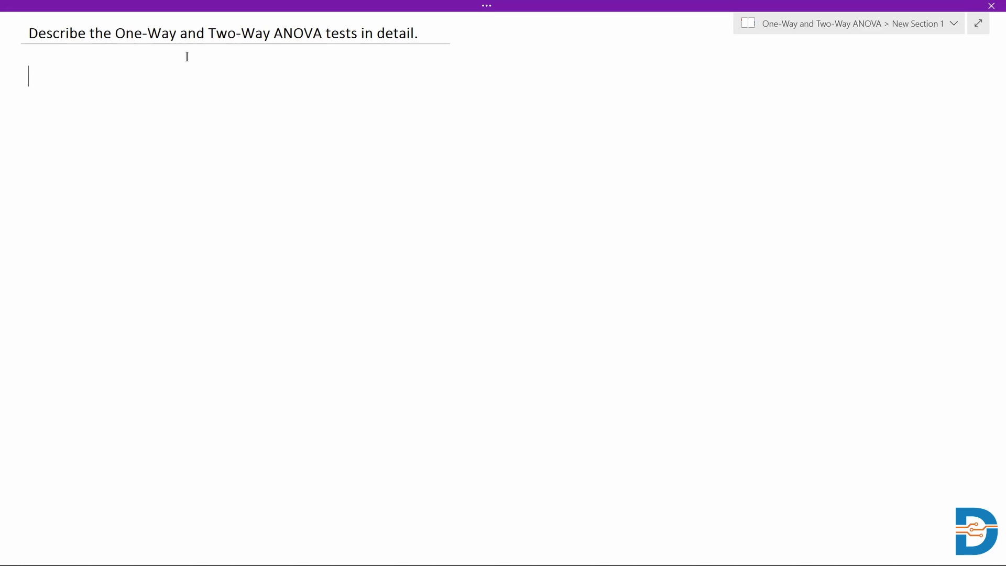
Add the One-way ANOVA bullet with lines for Analysis of Variance and one categorical variable
text(One-way ANOVA:)
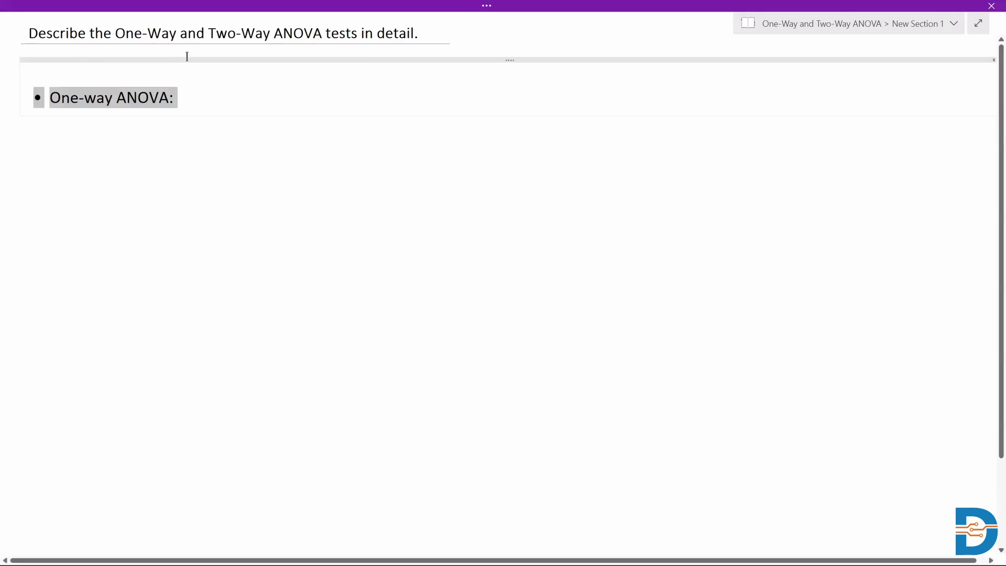
text(-> One way Analysis of Variance)
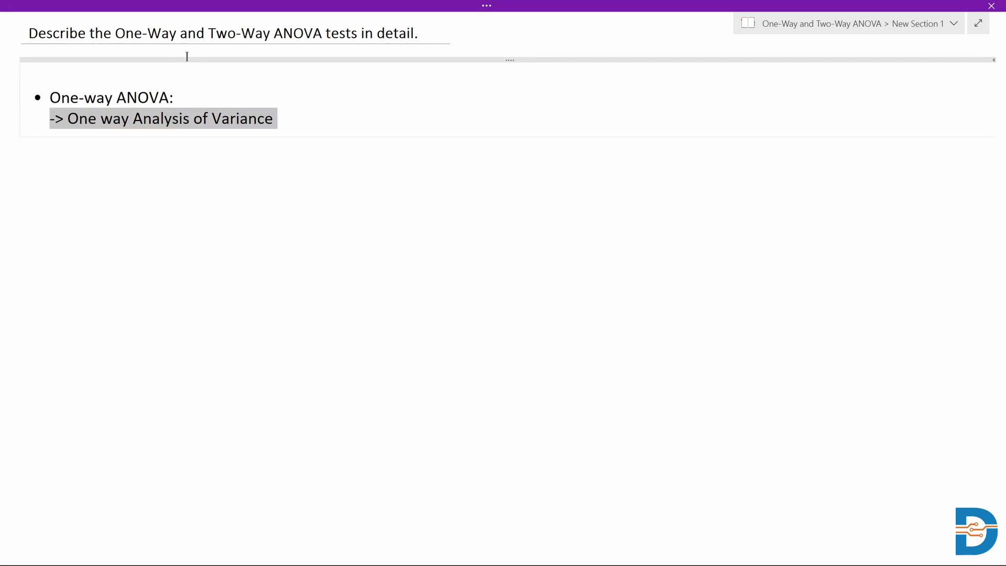
text(-> Considers only one categorical variable.)
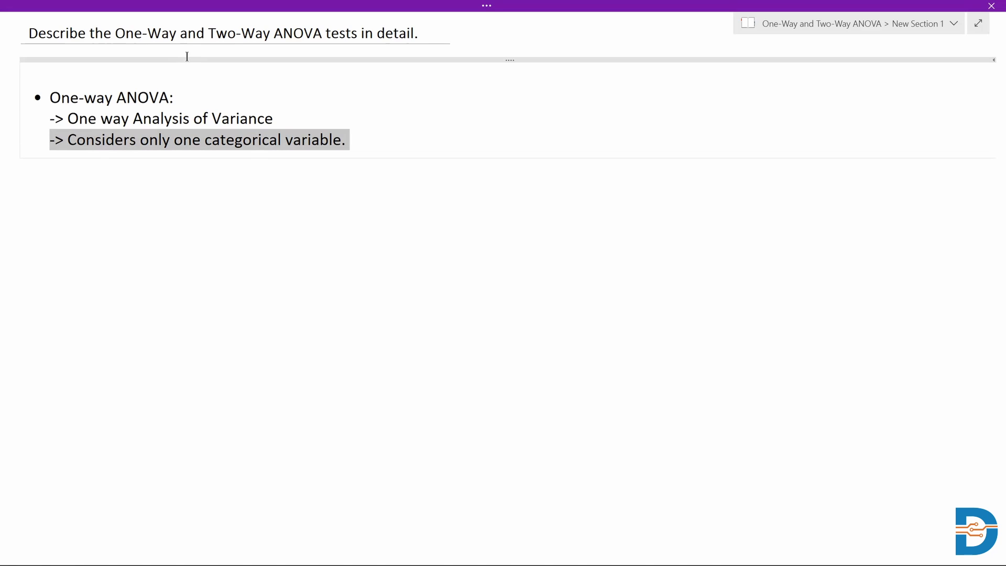
Add lines on comparing three or more means and the null and alternate hypotheses
text(-> It is possible to compare means of three or more samples.)
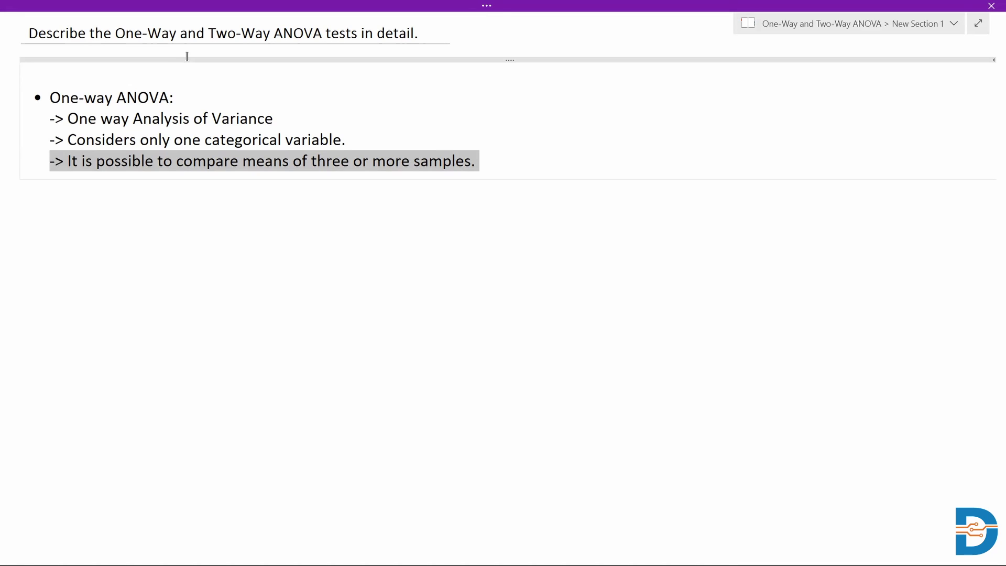
text(-> Null Hypothesis: All population means are equal)
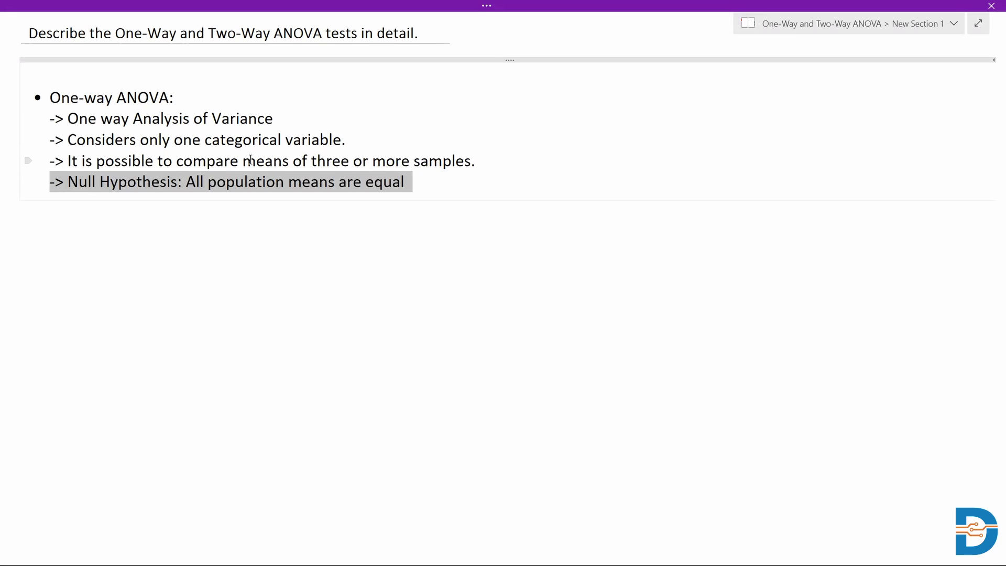
text(-> Alternate Hypothesis: At least one of the means is different.)
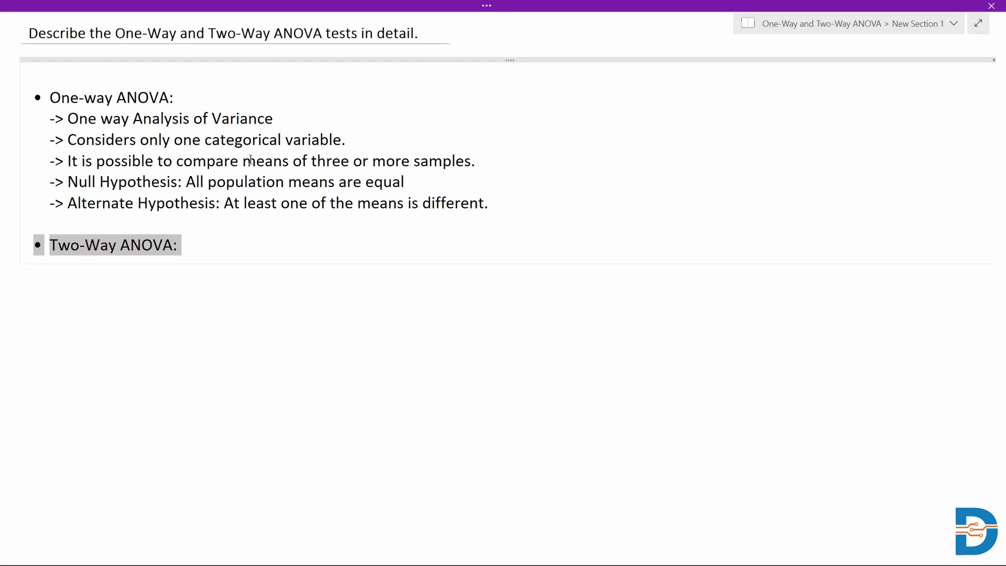
Add Two-Way ANOVA lines: Two-Way Analysis of Variance, two independent variables, and their inter-relationship
text(-> Two-Way Analysis of Variance)
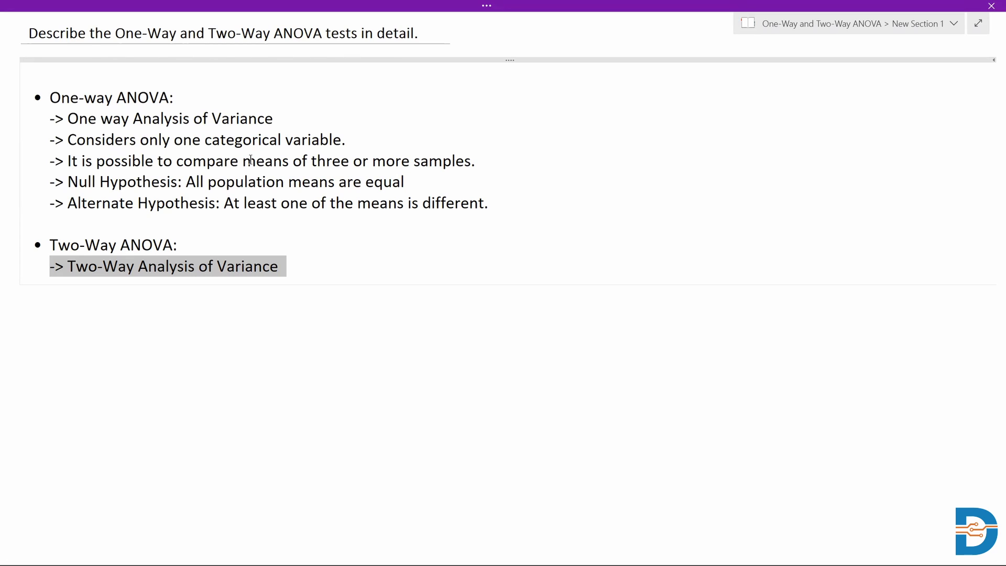
text(-> We investigate the influence of two independent variable on a dependent variable.)
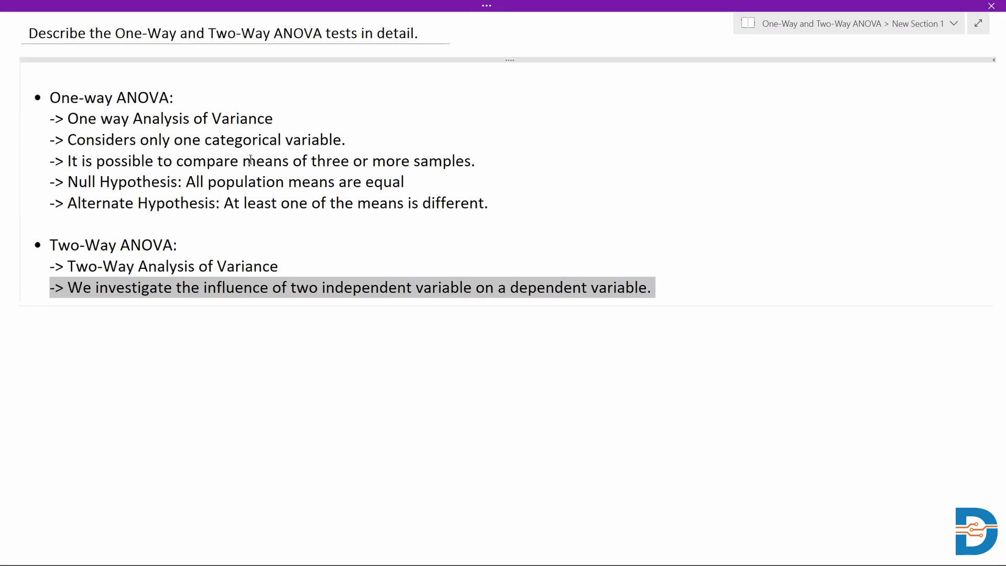
text(-> Also finds if there exist any inter-relationship exist between the independent variables)
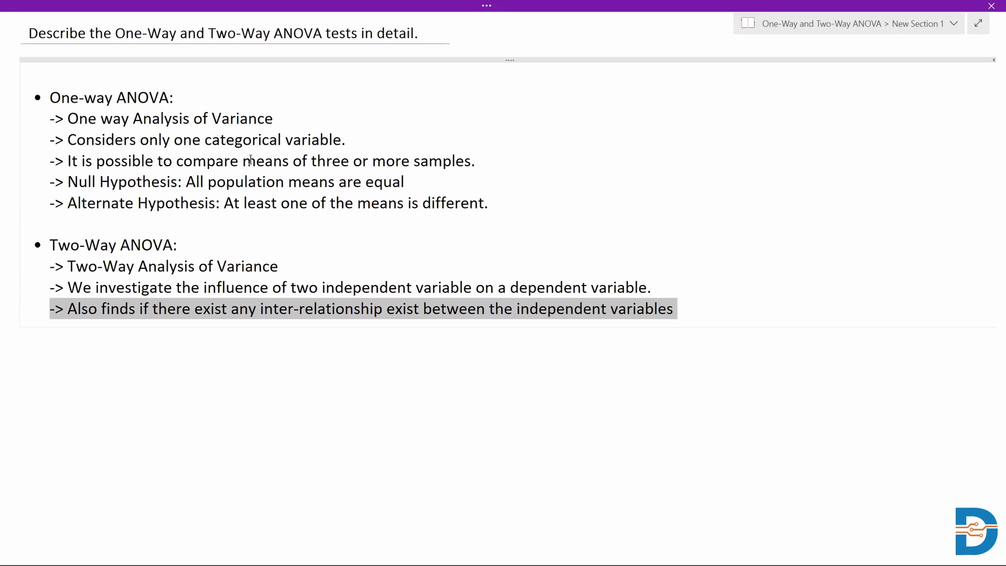
Join 'At least' into 'Atleast' in the alternate hypothesis line
click(241, 204)
key(BackSpace)
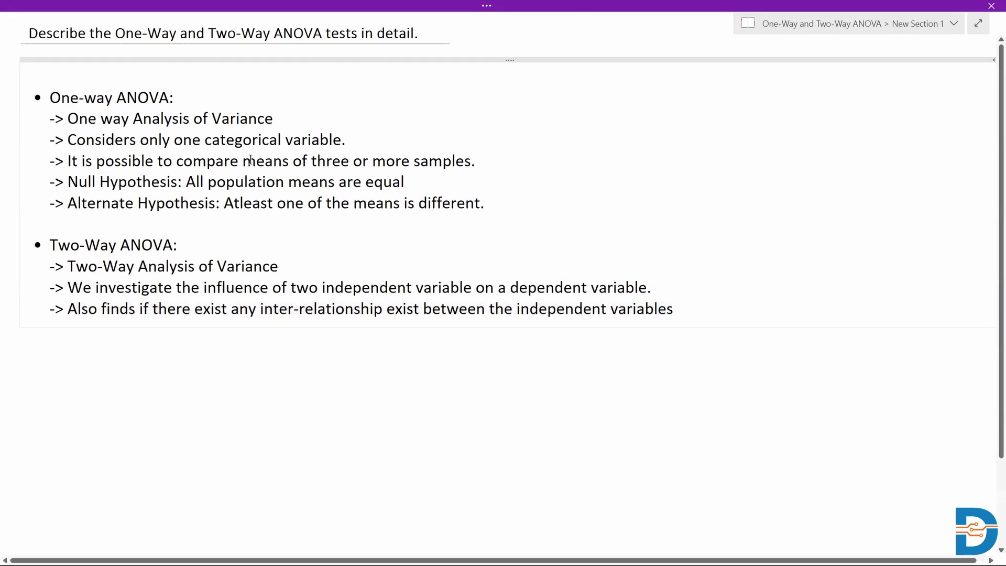
click(708, 299)
Insert a blank line above the One-way ANOVA bullet and choose a Draw pen
key(ctrl+Home)
key(Return)
key(Up)
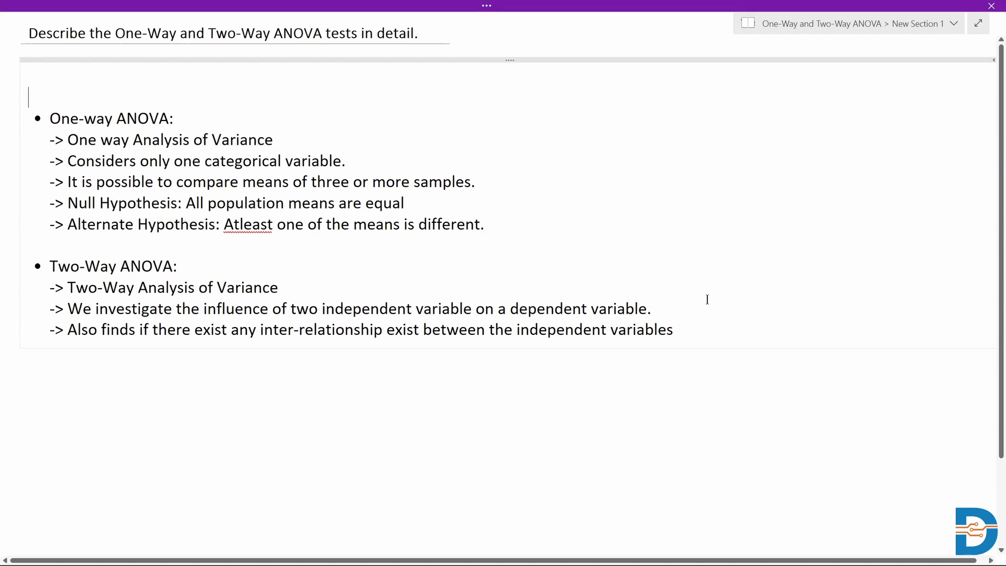
click(487, 7)
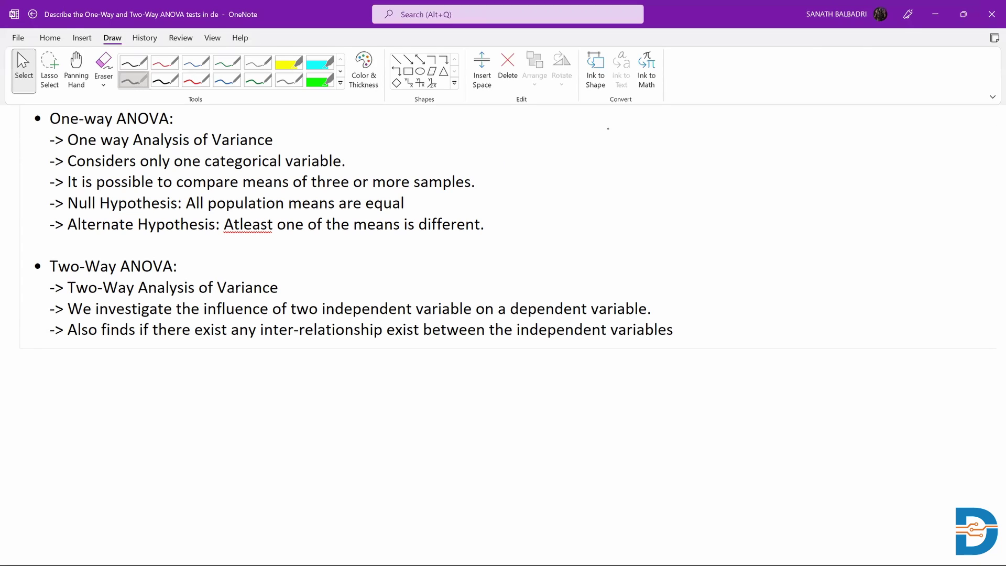
click(581, 144)
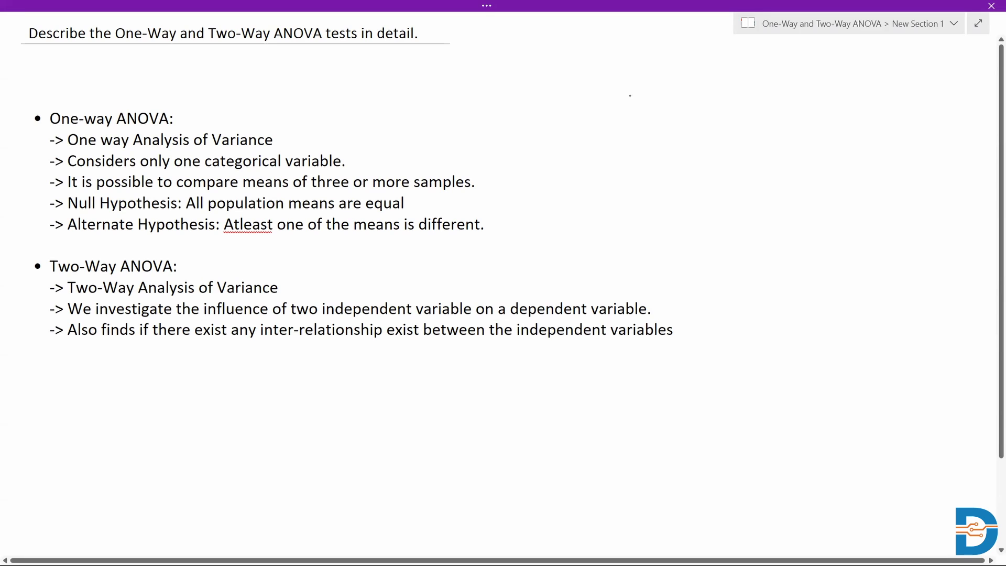
Handwrite the example label and underlined 'fertilizer' with t1, t2, t3 at the top right
drag(629, 90, 661, 93)
mouse_move(660, 80)
mouse_down()
mouse_move(662, 106)
mouse_move(681, 93)
mouse_up()
mouse_move(766, 72)
mouse_down()
mouse_move(760, 94)
mouse_move(788, 90)
mouse_move(798, 70)
mouse_move(807, 88)
mouse_move(817, 69)
mouse_move(820, 90)
mouse_move(821, 77)
mouse_move(827, 93)
mouse_move(846, 89)
mouse_up()
drag(755, 106, 854, 103)
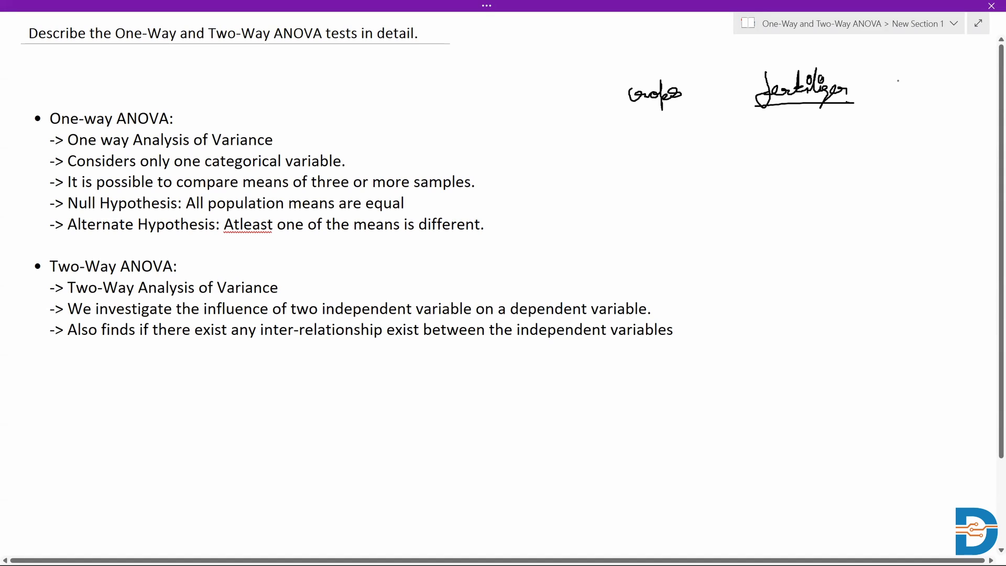
drag(894, 77, 900, 92)
drag(916, 88, 929, 94)
drag(925, 86, 943, 92)
mouse_move(947, 85)
mouse_down()
mouse_move(949, 94)
mouse_move(967, 79)
mouse_up()
drag(960, 83, 963, 91)
Ink 'Yield' below, and an arrow from fertilizer labelled 'independent'
drag(631, 118, 641, 131)
mouse_move(645, 115)
mouse_down()
mouse_move(640, 137)
mouse_move(655, 121)
mouse_move(670, 129)
mouse_up()
mouse_move(673, 111)
mouse_down()
mouse_move(678, 126)
mouse_move(683, 105)
mouse_move(682, 121)
mouse_up()
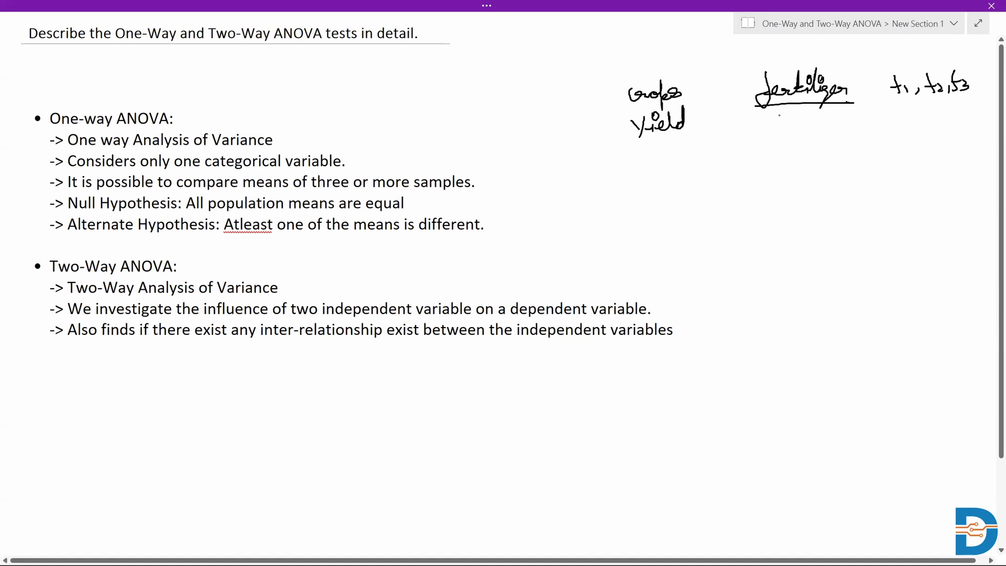
mouse_move(793, 115)
mouse_down()
mouse_move(798, 129)
mouse_move(807, 122)
mouse_up()
mouse_move(789, 161)
mouse_down()
mouse_move(791, 170)
mouse_move(787, 154)
mouse_move(812, 166)
mouse_move(816, 143)
mouse_up()
mouse_move(812, 157)
mouse_down()
mouse_move(825, 160)
mouse_move(832, 142)
mouse_up()
mouse_move(830, 157)
mouse_down()
mouse_move(830, 182)
mouse_move(862, 139)
mouse_move(886, 148)
mouse_up()
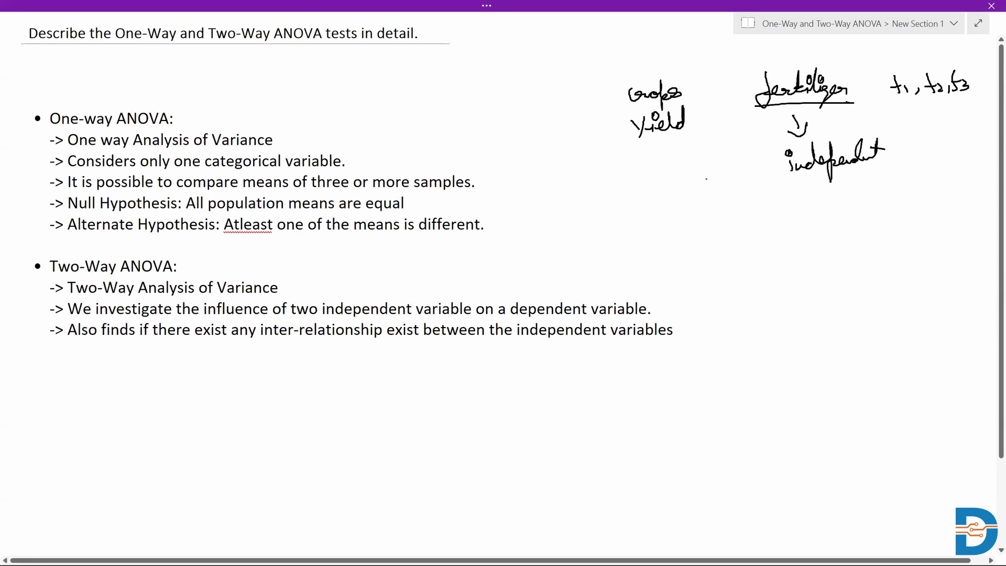
Underline Yield and add an arrow labelling it 'Dependent'
drag(634, 149, 691, 139)
drag(665, 149, 676, 158)
mouse_move(641, 189)
mouse_down()
mouse_move(671, 228)
mouse_move(684, 207)
mouse_move(715, 195)
mouse_move(726, 169)
mouse_move(735, 183)
mouse_up()
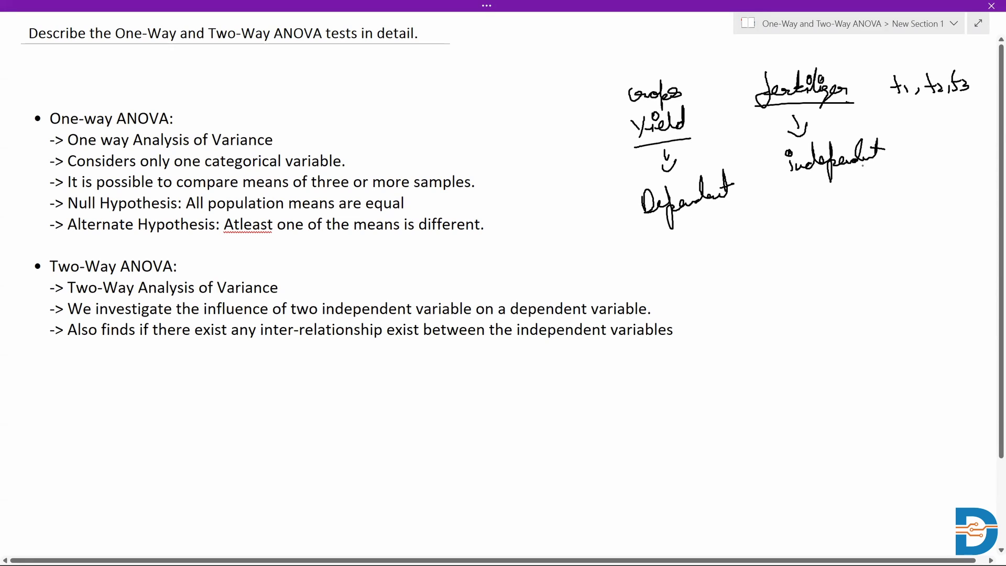